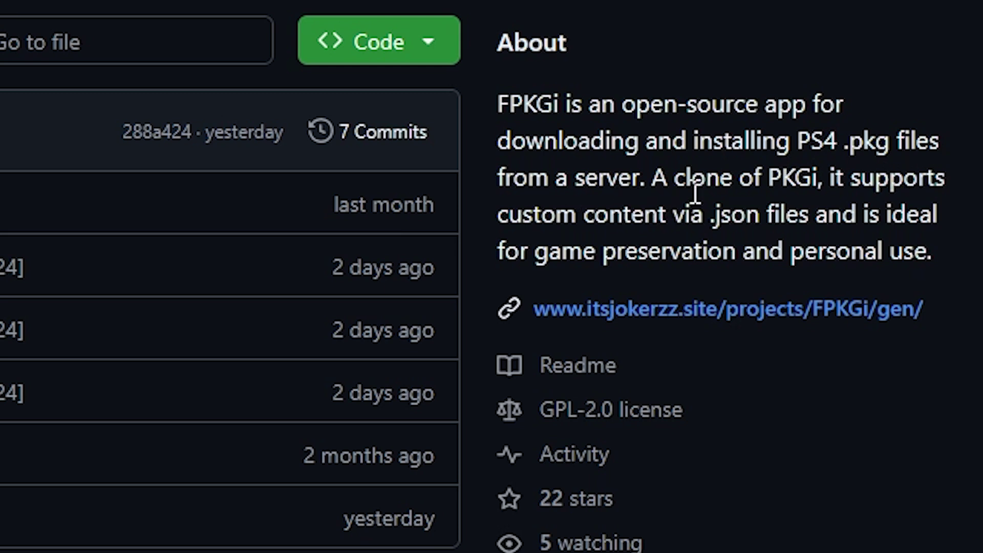
Highlight 'PKGi' in the FPKGi About text, then scroll down to the README Setup Instructions
left_click_drag(769, 179, 823, 180)
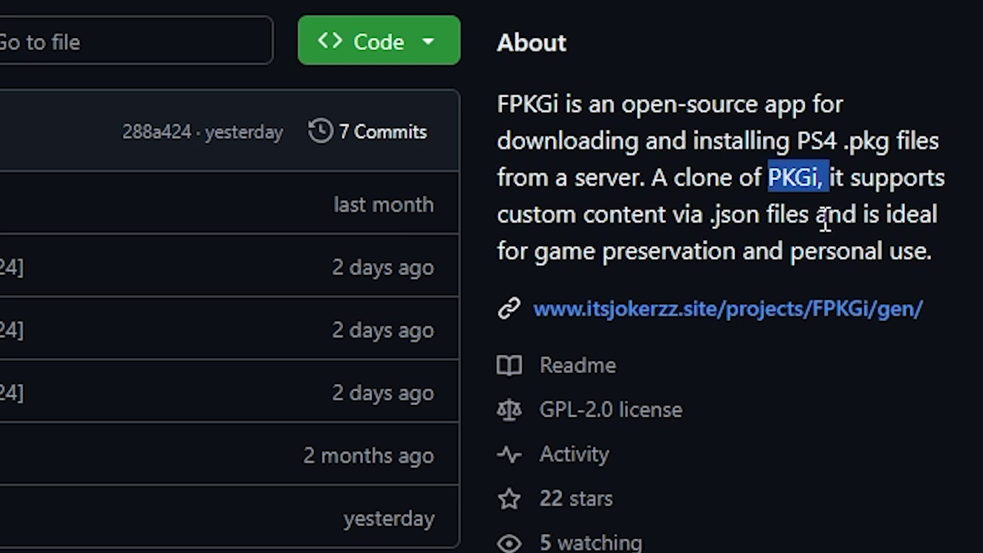
left_click(829, 215)
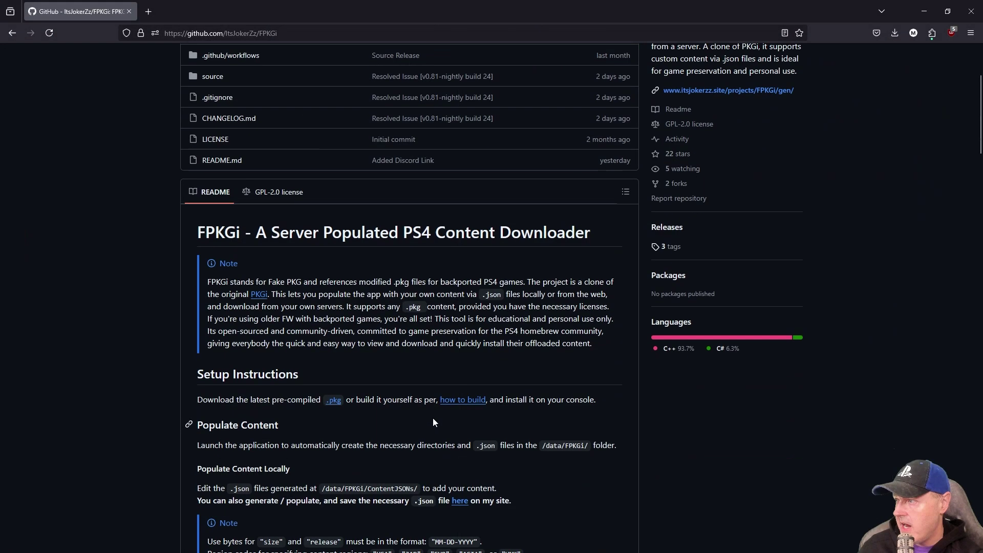
scroll(432, 418, "down", 4)
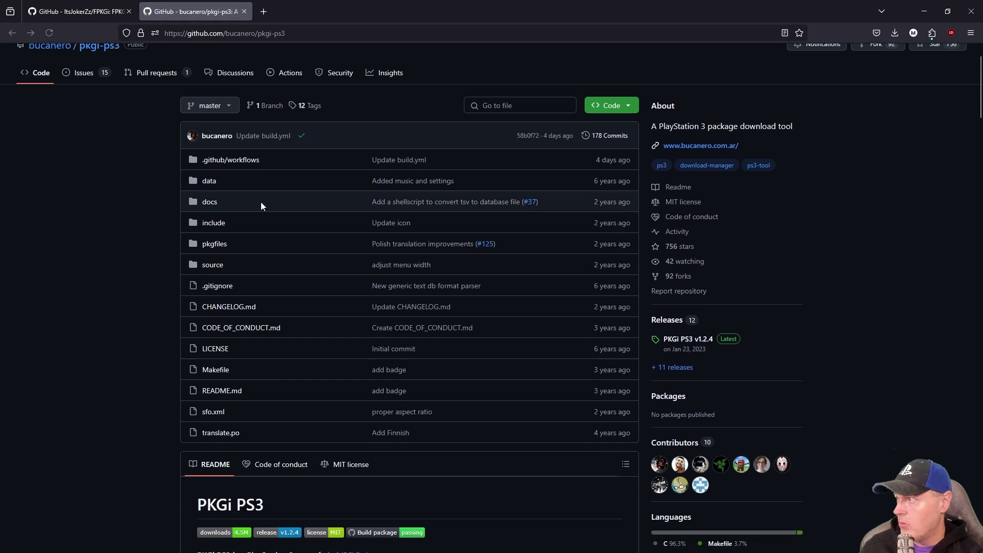
Highlight the pkgi-ps3 PlayStation 3 package description, then go back to the FPKGi repository tab
left_click_drag(680, 126, 724, 127)
scroll(436, 135, "up", 1)
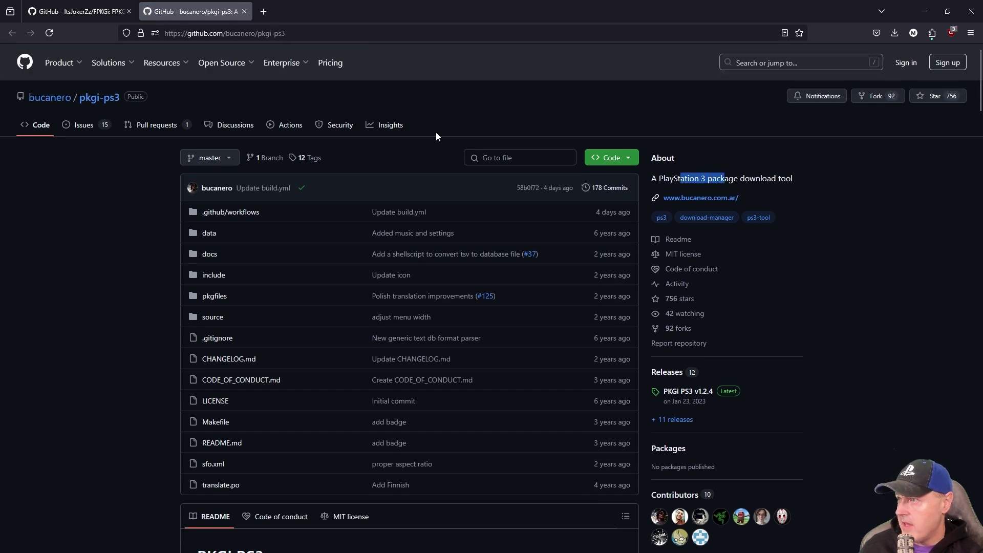
left_click(77, 11)
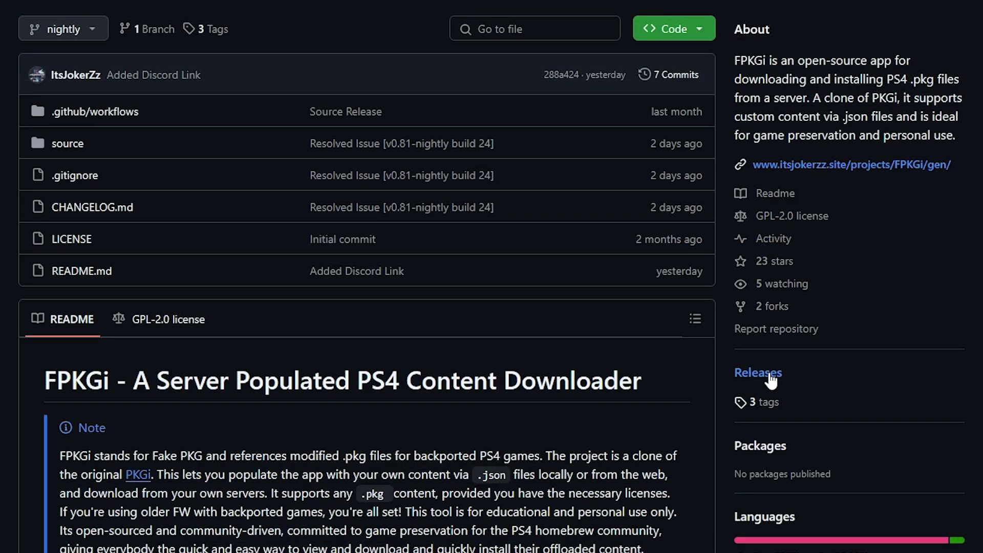
Open FPKGi's Releases page and expand the v0.81 [Nightly] Assets list
left_click(766, 374)
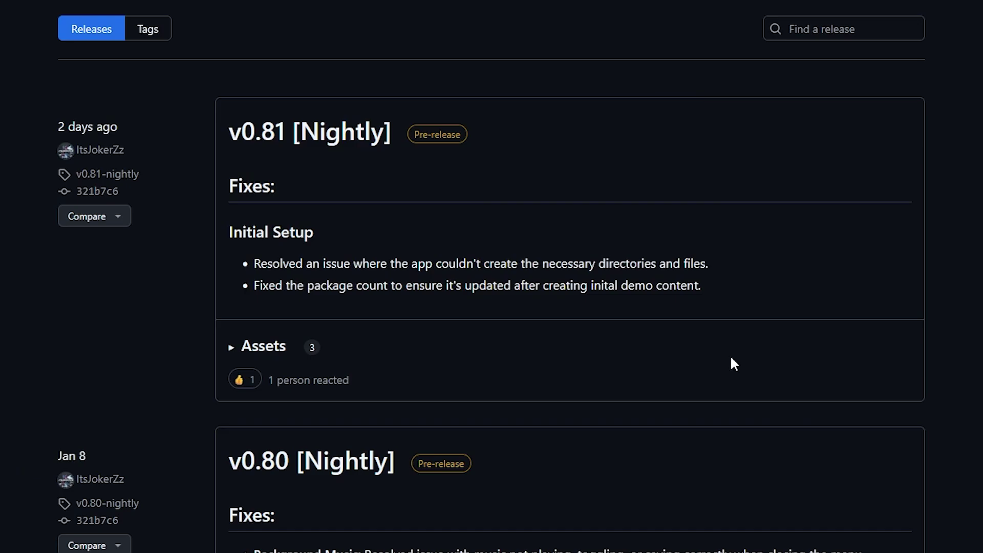
left_click(234, 349)
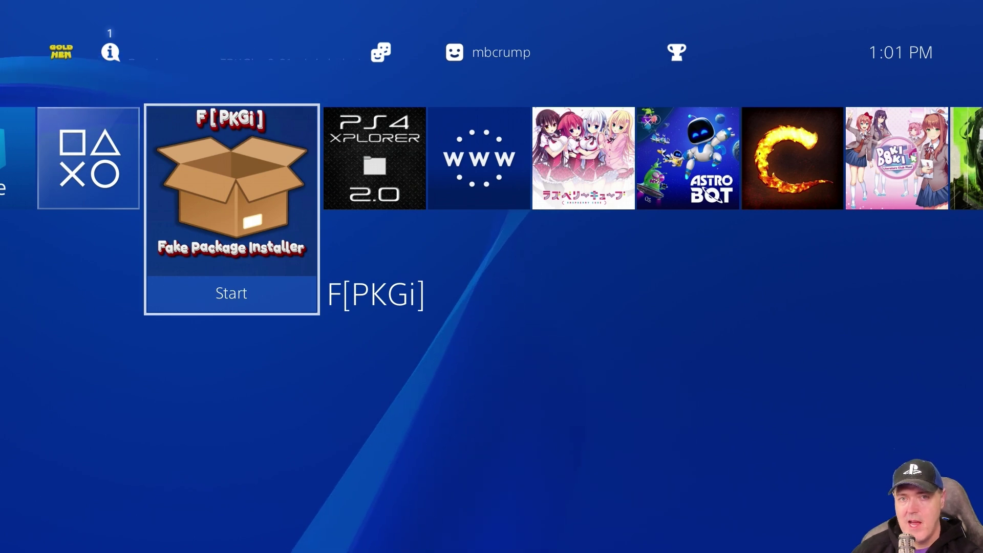
Move the home-screen selection from F[PKGi] right to the PS4-Xplorer 2.0 tile
key("Right")
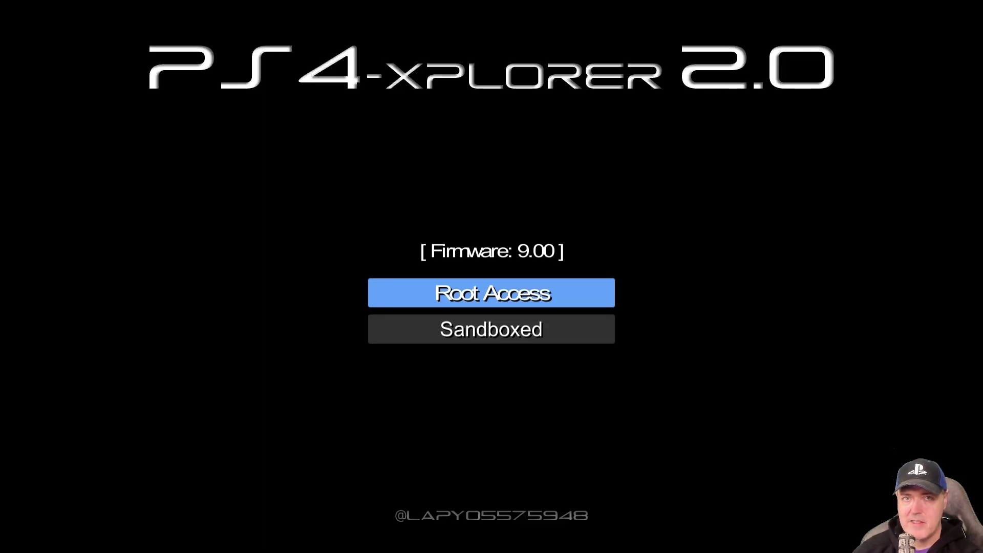
Start PS4-Xplorer in Root Access mode and open data, then FPKGi, browsing Backgrounds to config.json
key("Return")
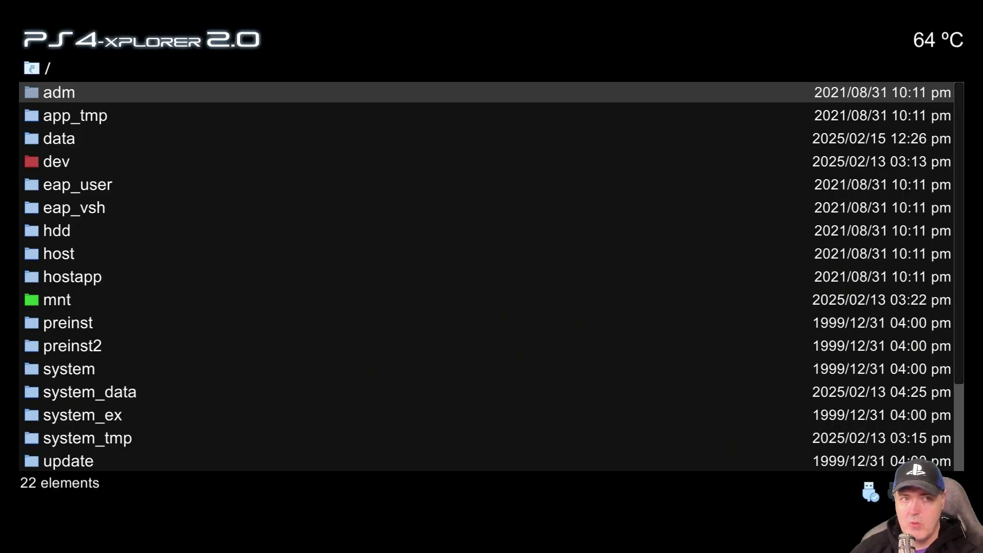
key("Down")
key("Down")
key("Down")
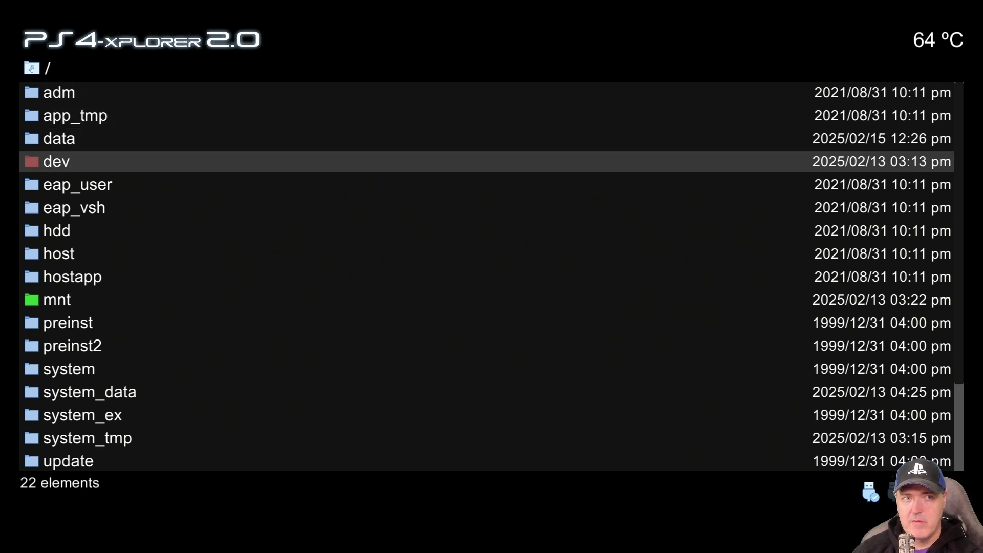
key("Down")
key("Down")
key("Up")
key("Up")
key("Up")
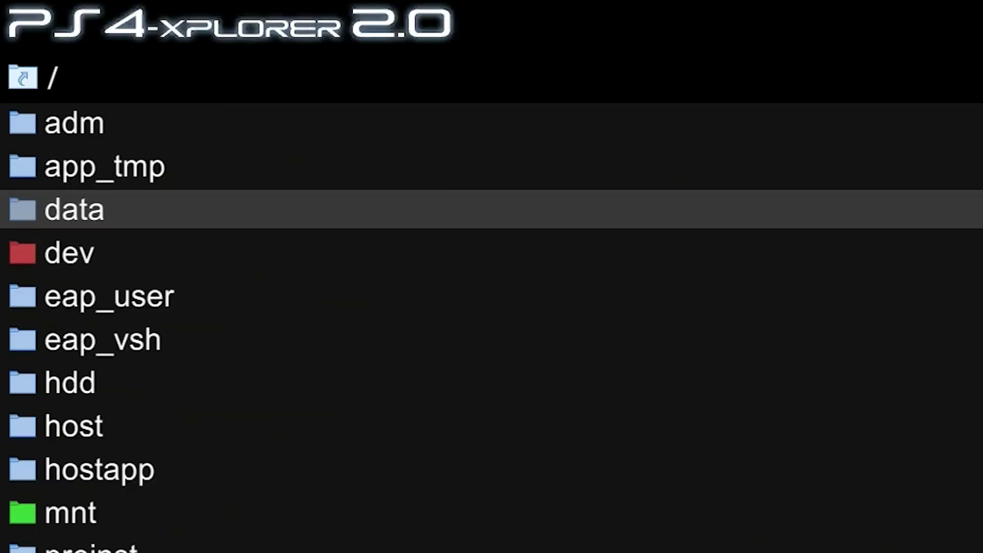
key("Return")
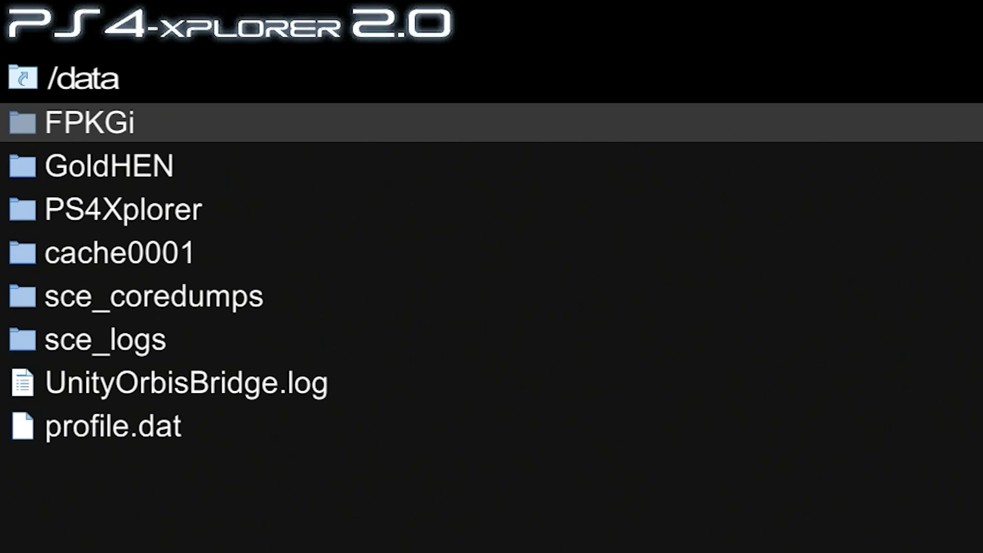
key("Return")
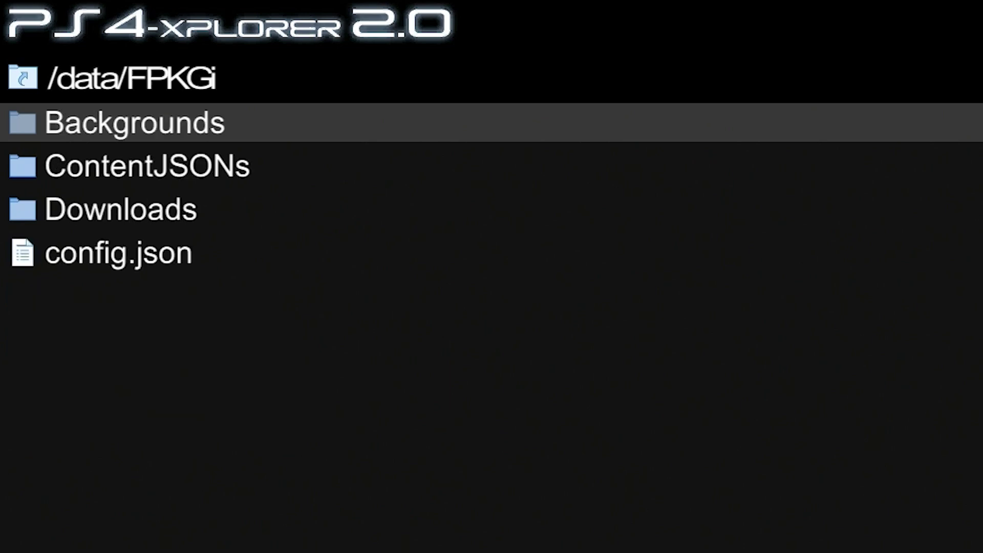
key("Down")
key("Down")
key("Down")
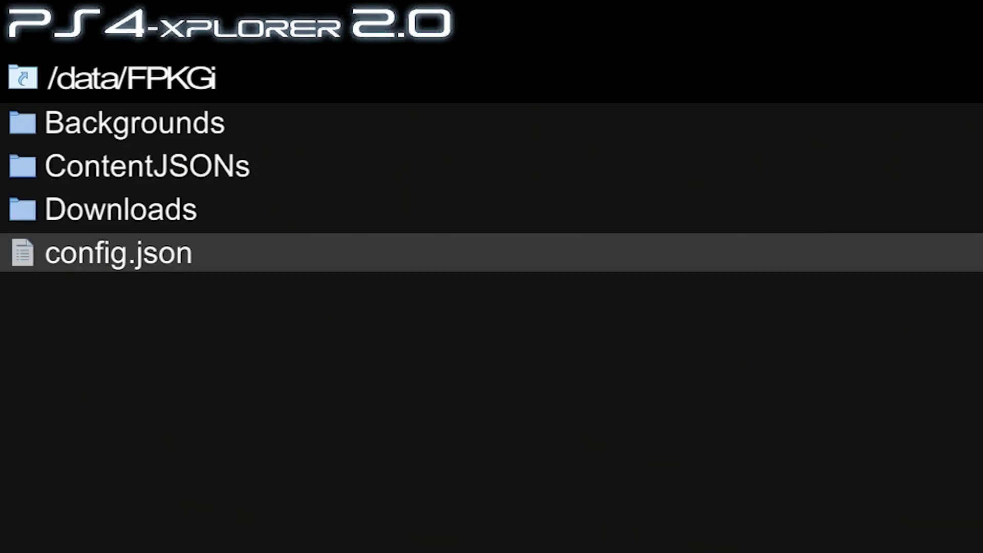
key("Up")
key("Up")
key("Up")
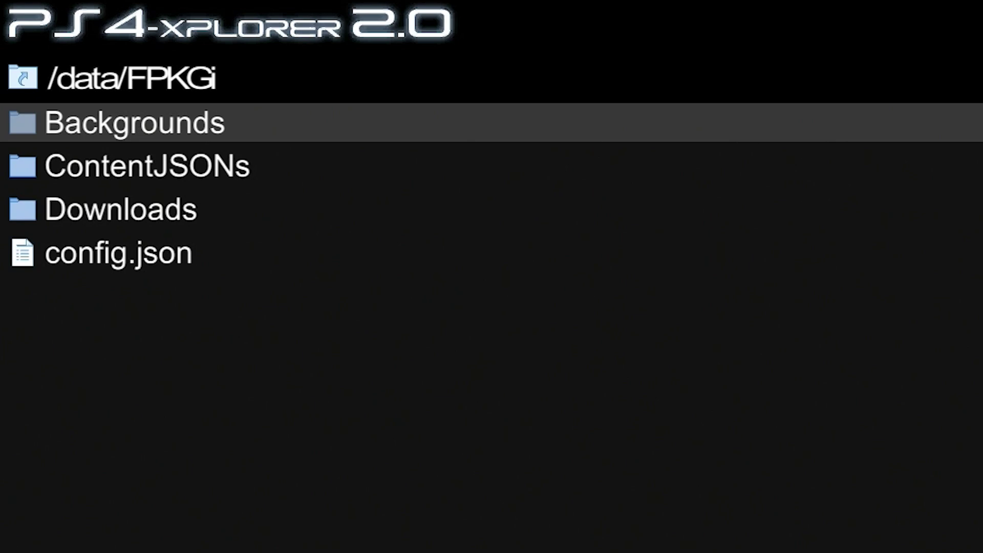
Open ContentJSONs and browse APPS, DEMOS, DLC, GAMES and HOMEBREW .json files
key("Down")
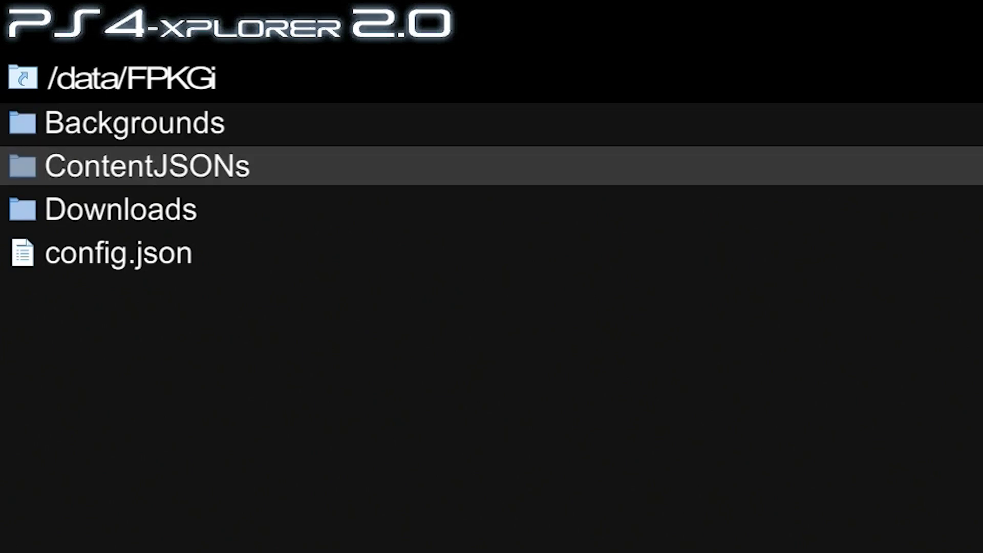
key("Return")
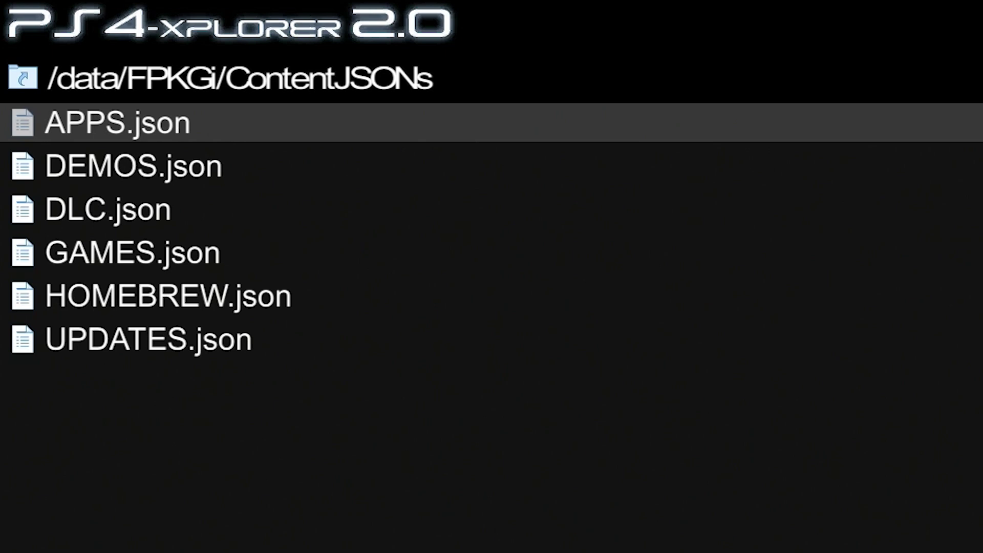
key("Down")
key("Down")
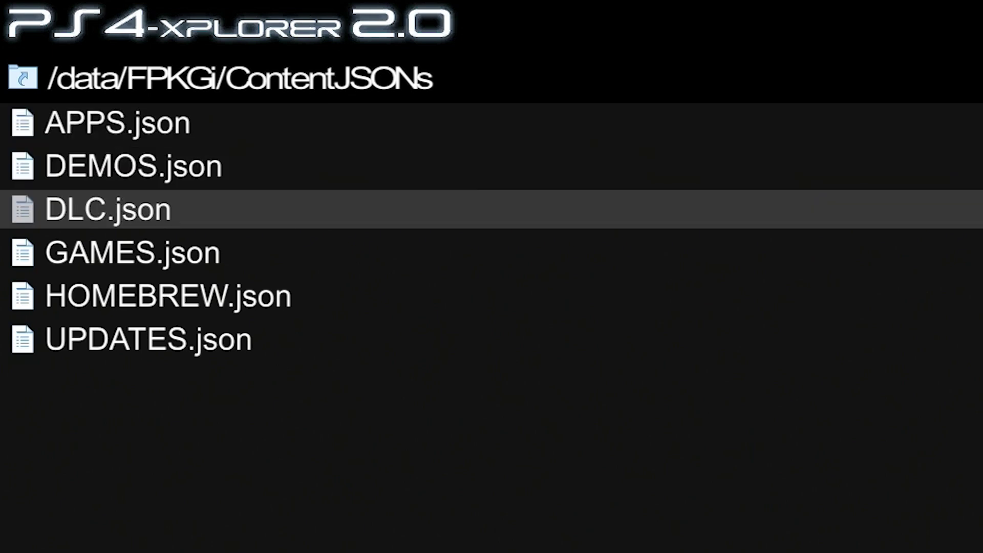
key("Down")
key("Down")
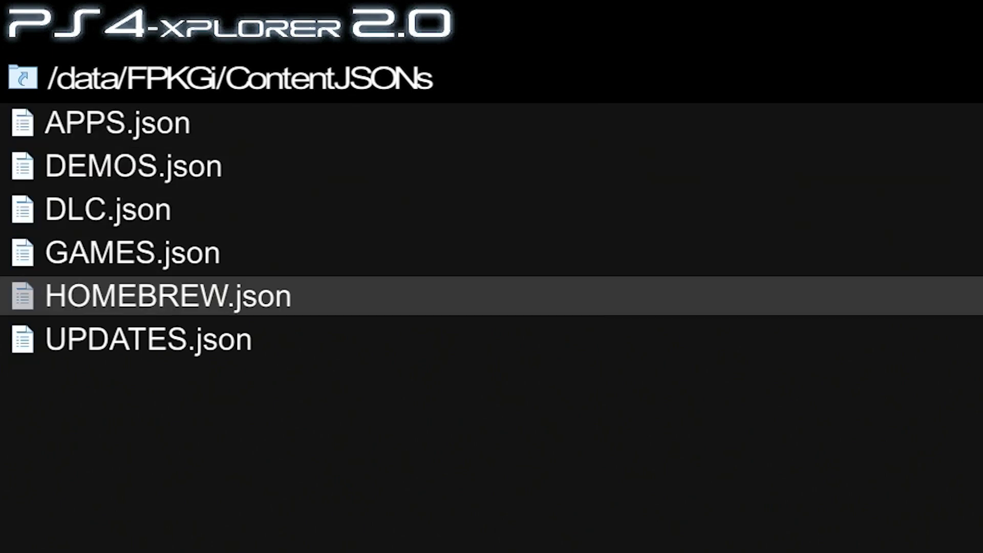
key("Down")
key("Up")
key("Up")
key("Up")
key("Up")
key("Up")
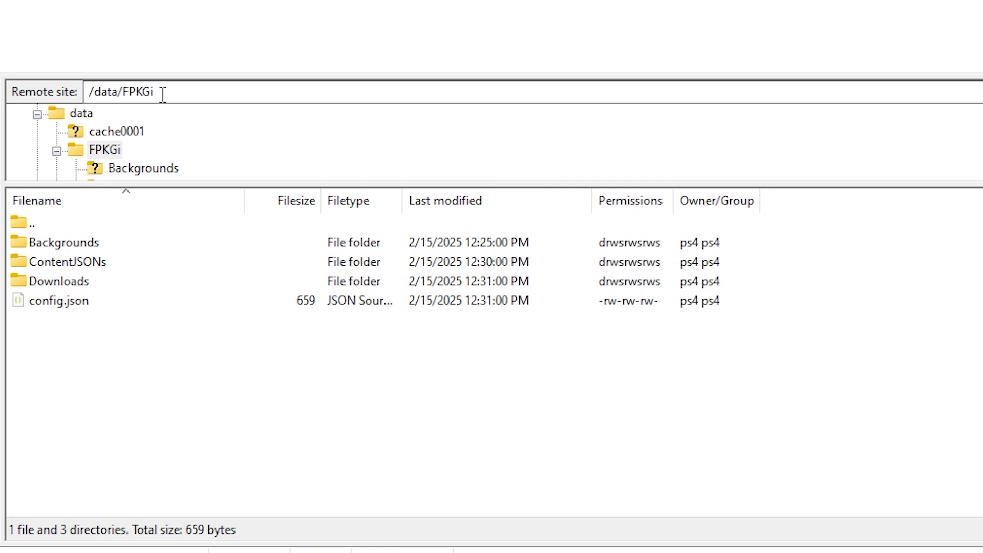
Open the remote ContentJSONs folder and focus the local PKGi file list holding GAMES.json
double_click(78, 262)
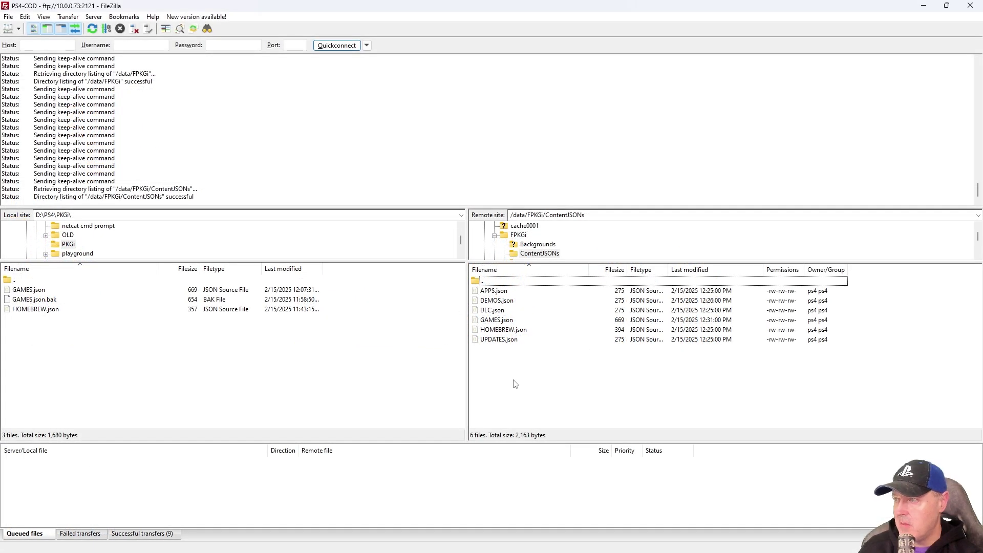
left_click(176, 367)
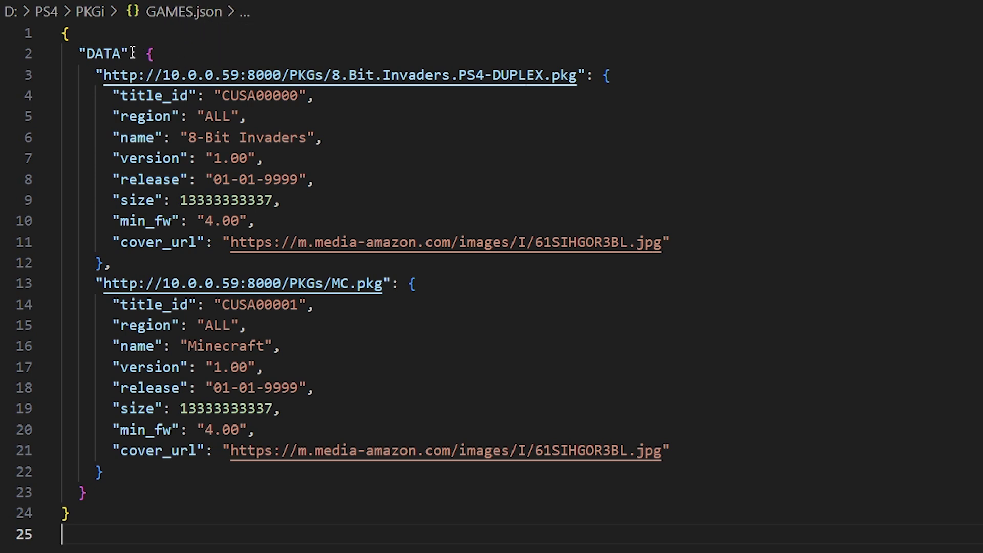
Review the 8-Bit Invaders entry: DATA key, 10.0.0.59:8000 package URL, CUSA00000 title ID and name
double_click(103, 54)
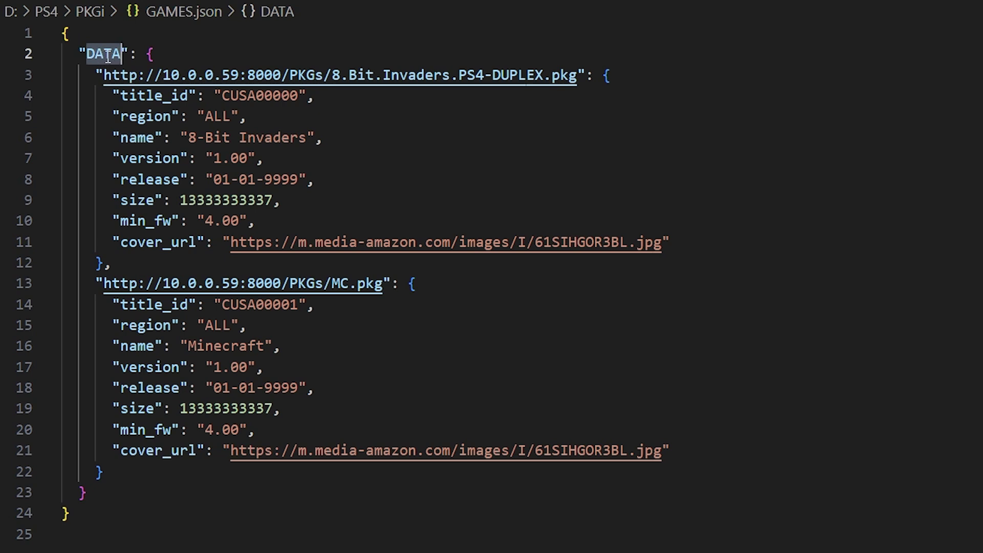
left_click_drag(105, 74, 579, 86)
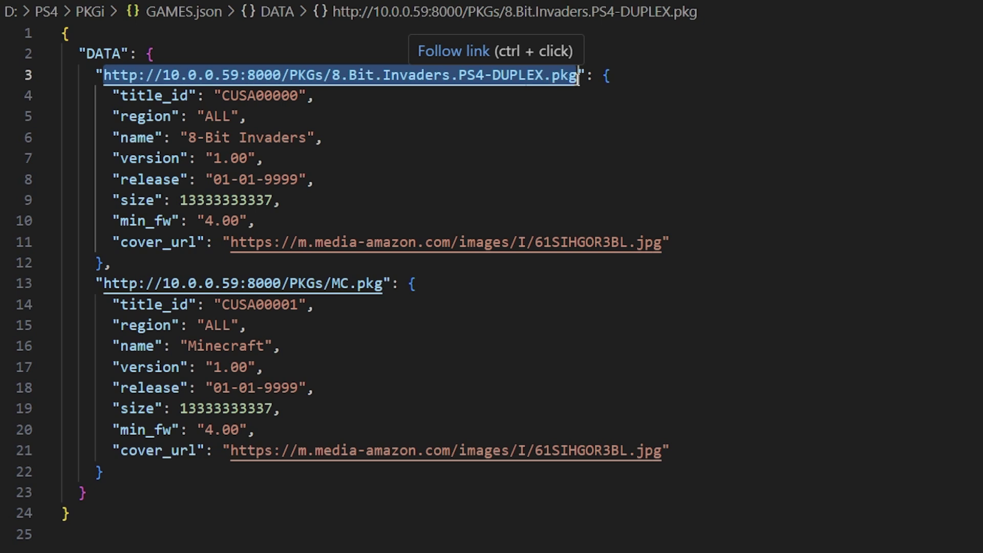
left_click_drag(332, 75, 453, 75)
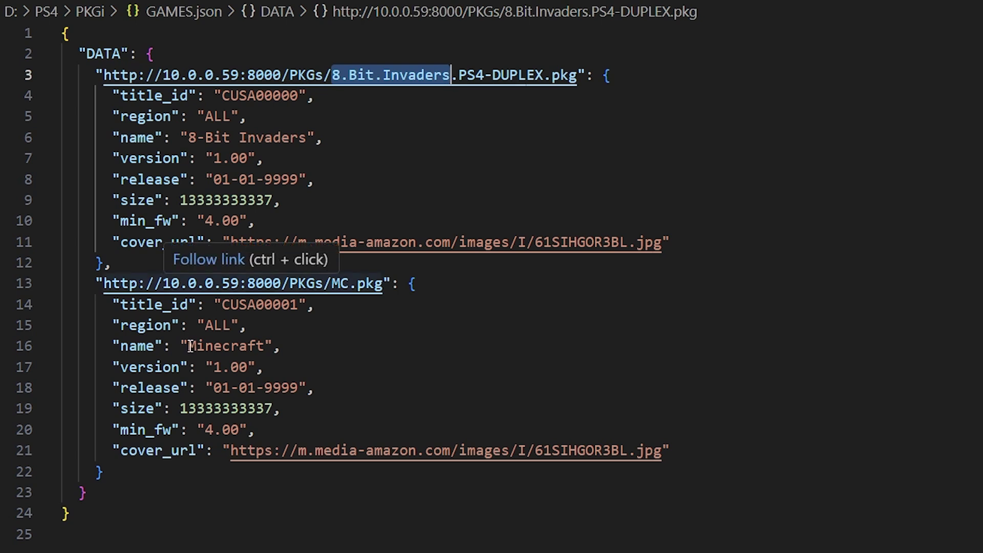
left_click_drag(332, 283, 383, 284)
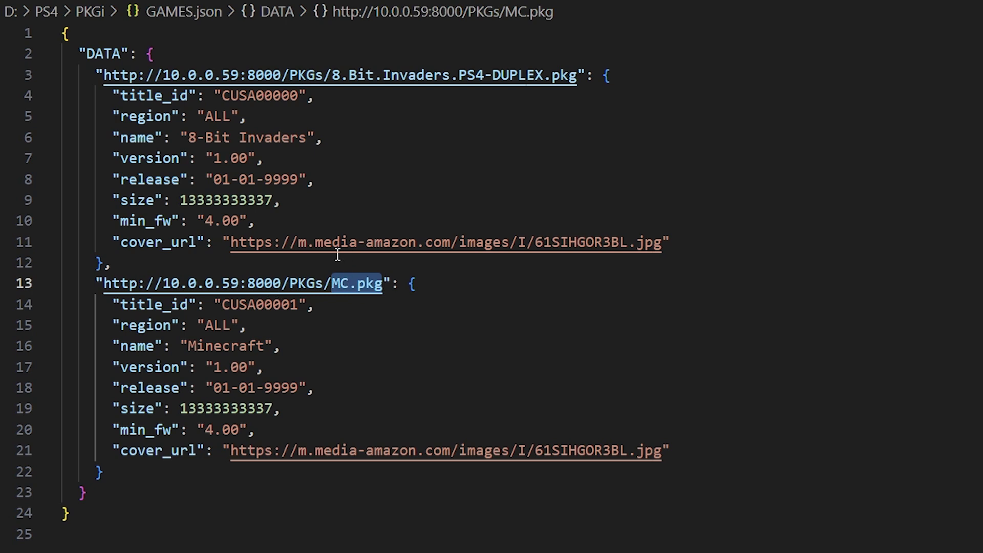
left_click(358, 161)
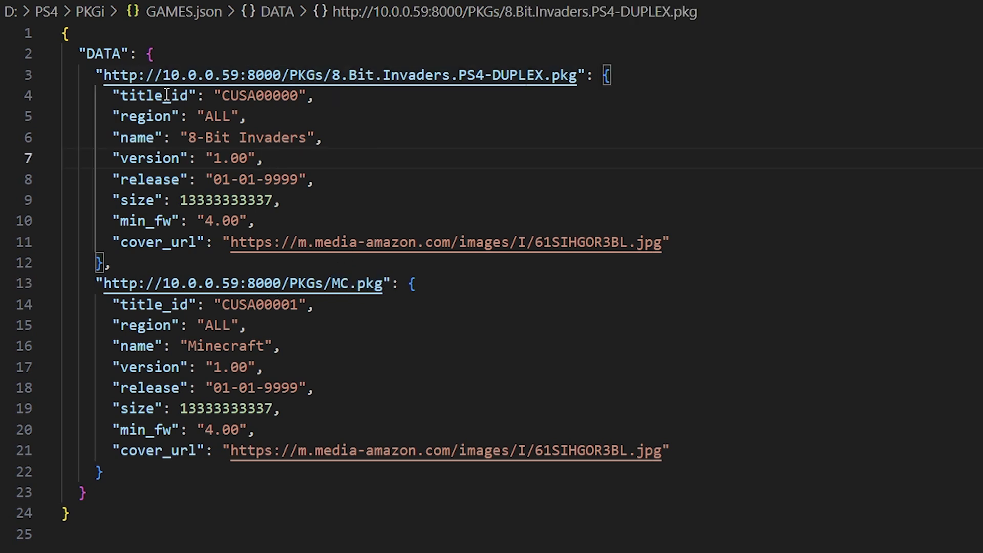
double_click(262, 97)
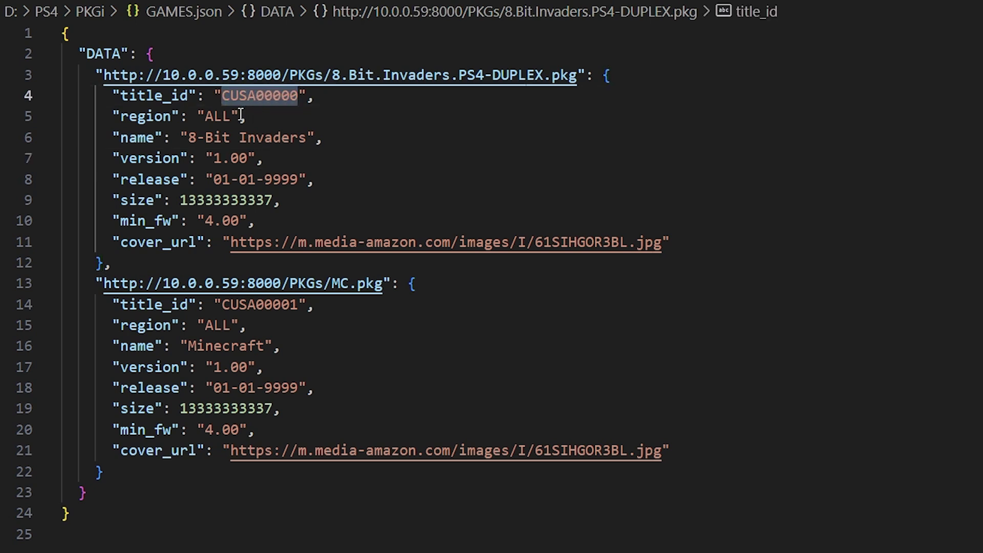
left_click(190, 137)
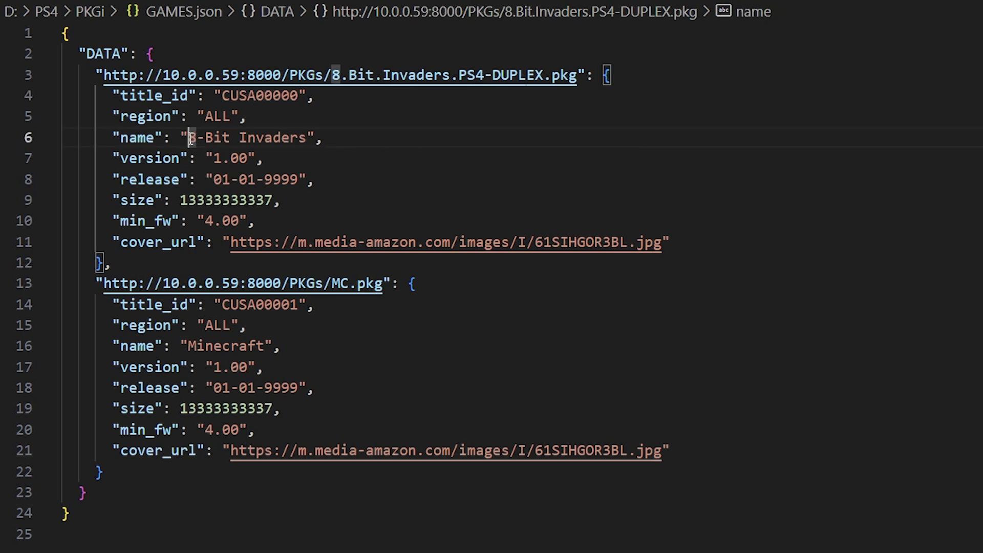
left_click_drag(190, 138, 295, 143)
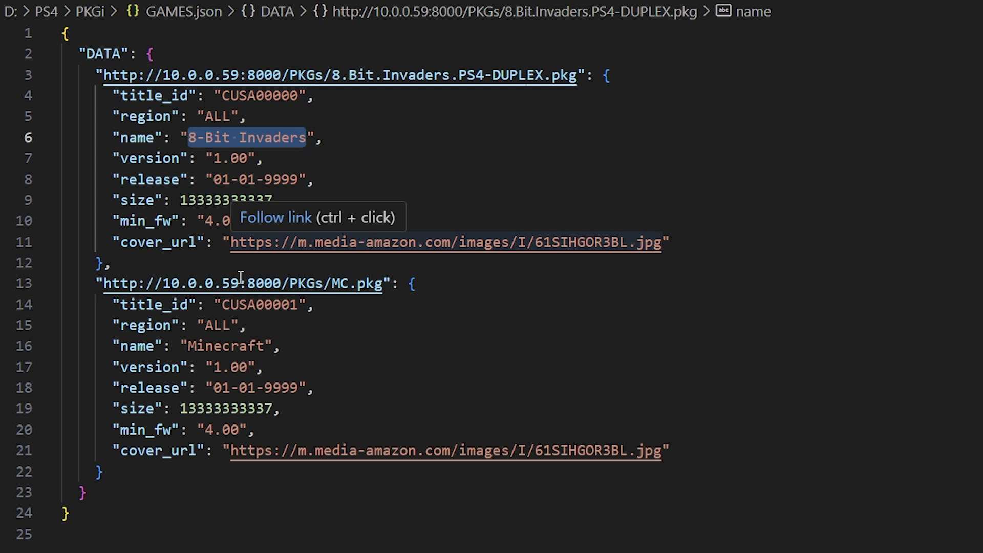
Select the whole MC.pkg Minecraft entry, then select the entire GAMES.json contents
left_click(104, 284)
left_click(231, 284, "shift")
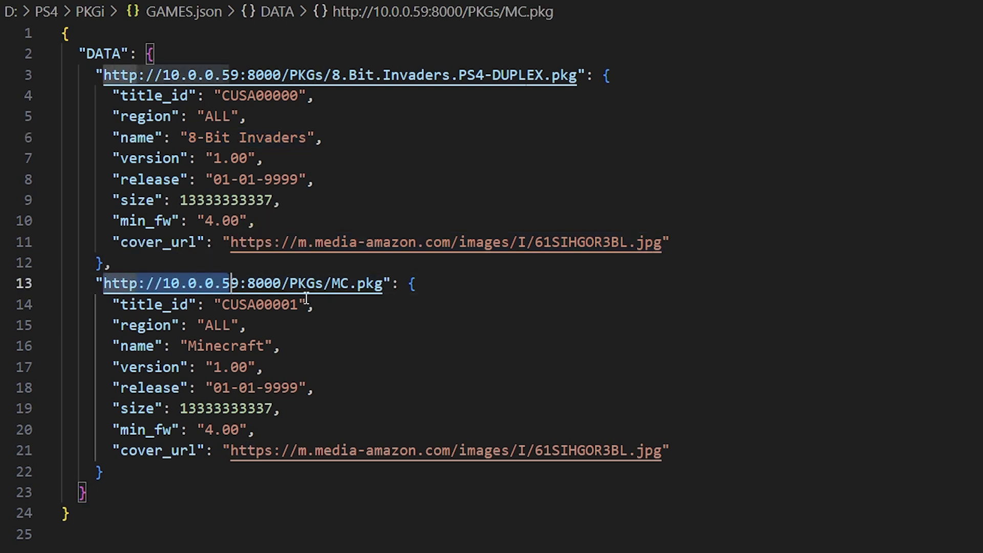
left_click(383, 283, "shift")
left_click(205, 470)
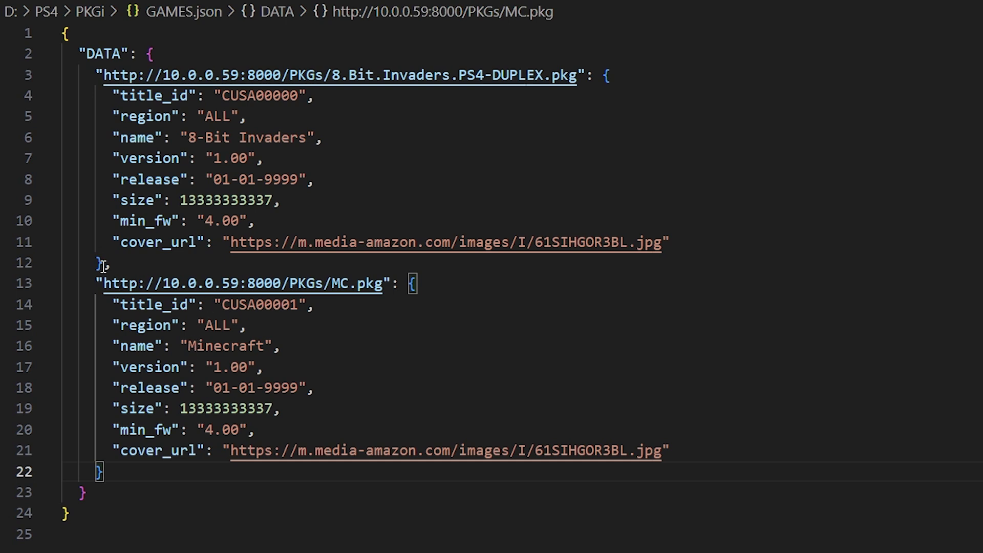
left_click_drag(109, 263, 121, 479)
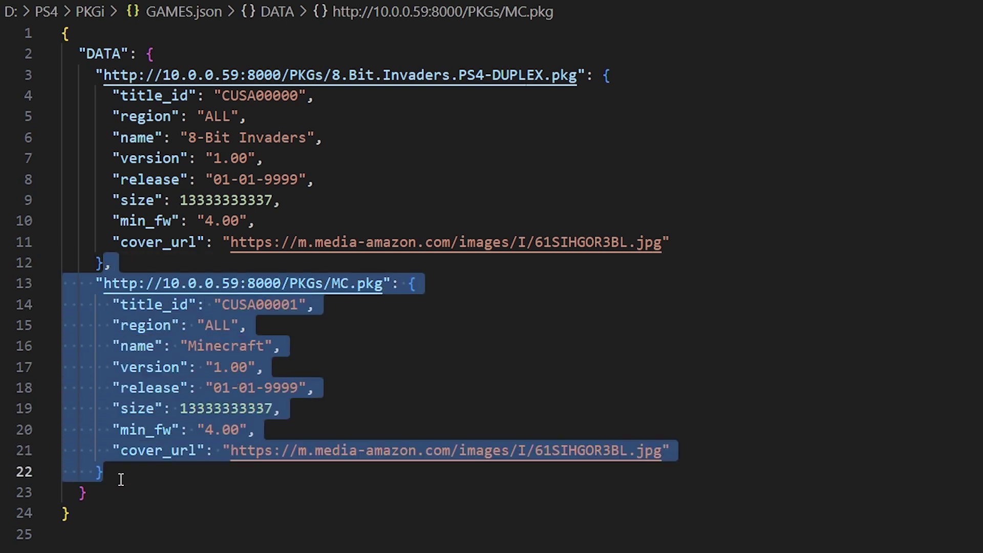
left_click(102, 531)
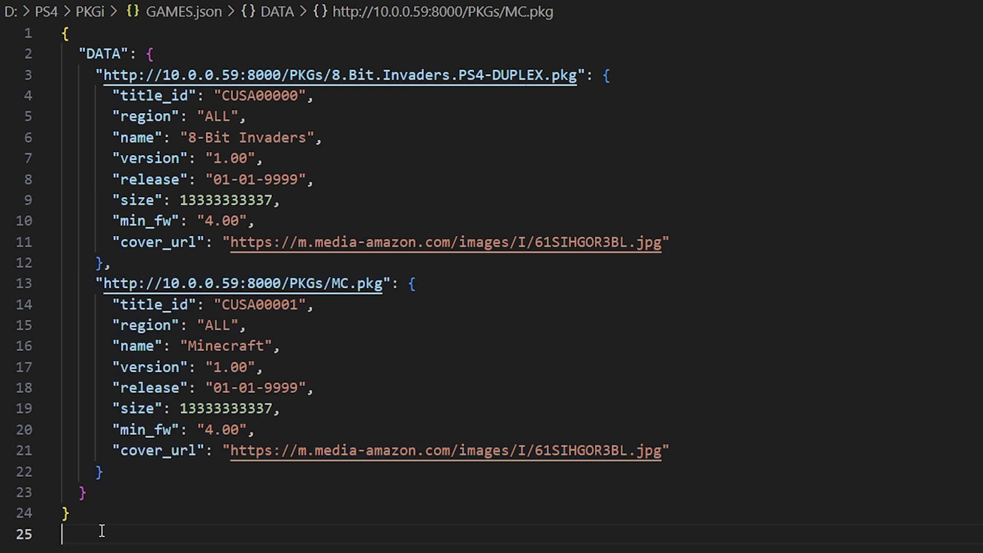
left_click_drag(102, 531, 47, 22)
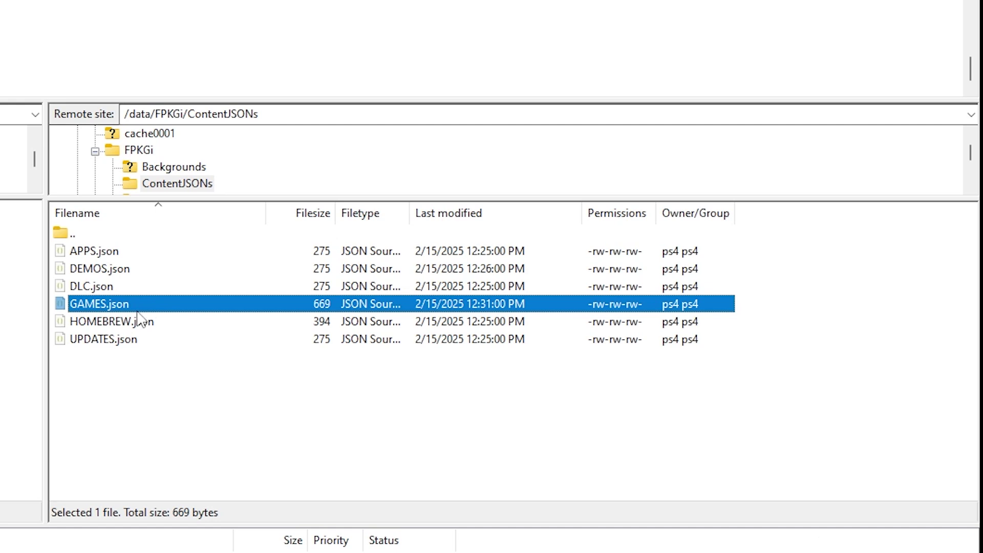
left_click(134, 324)
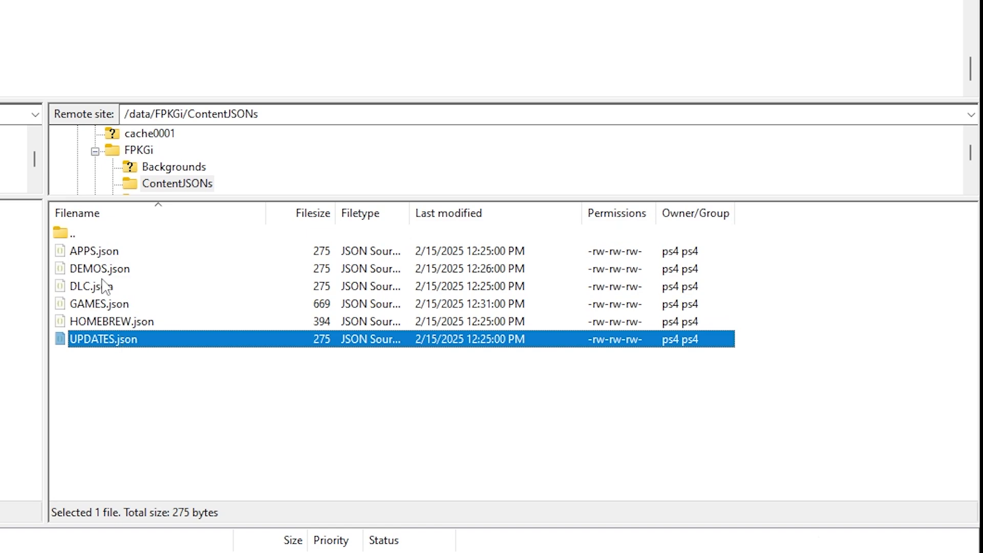
left_click(143, 405)
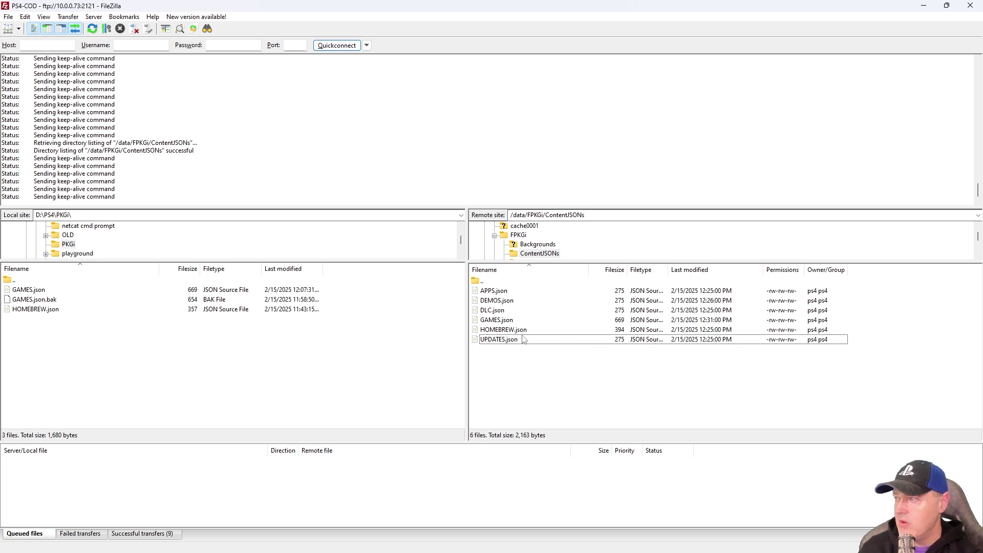
left_click(318, 369)
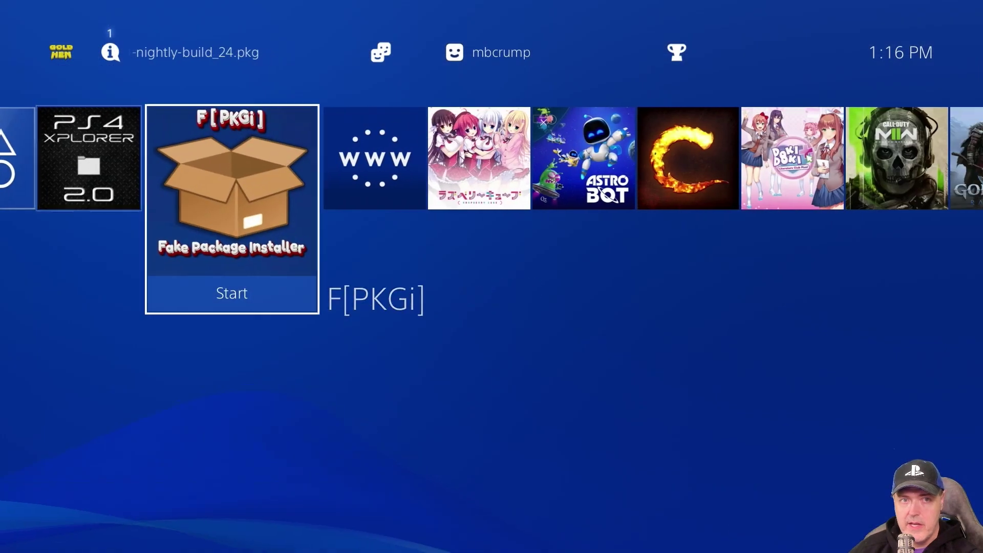
Launch F[PKGi], go to Reload JSON Files in Filtering Options, then close the panel
key("Return")
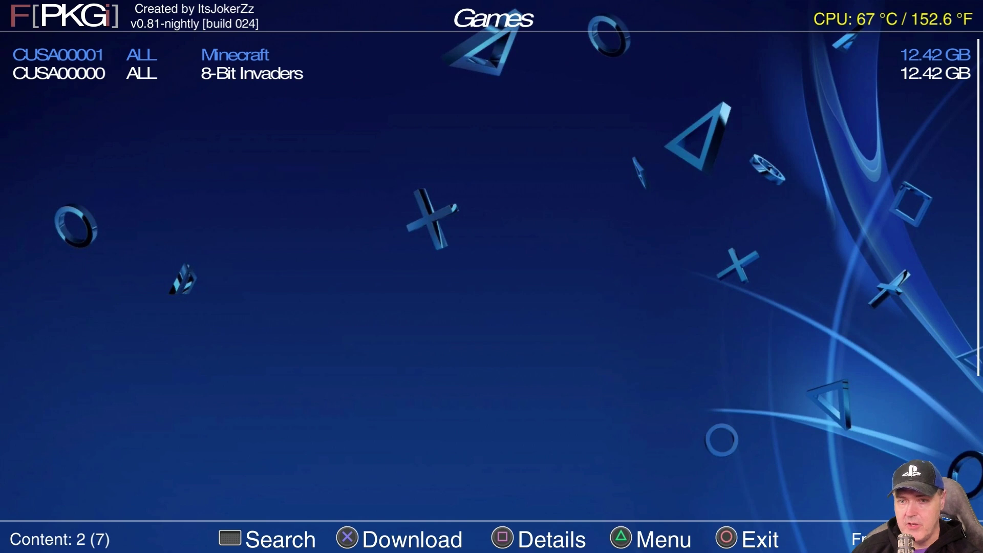
key("Tab")
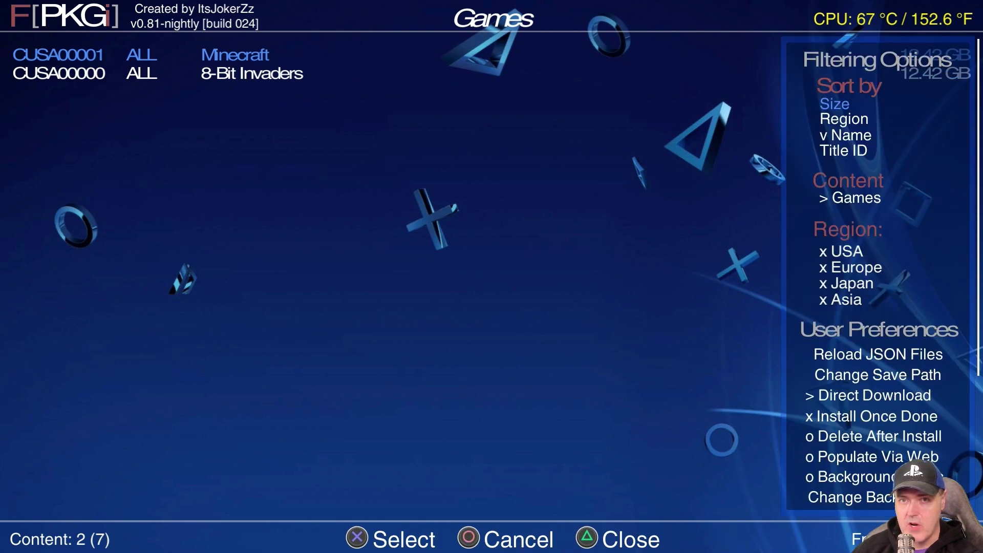
key("Down")
key("Down")
key("Down")
key("Down")
key("Down")
key("Down")
key("Down")
key("Down")
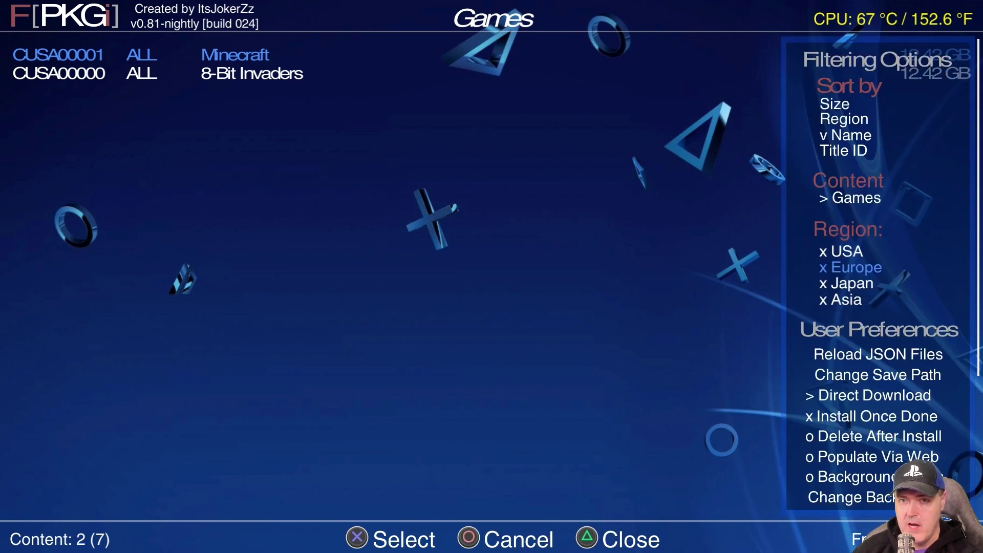
key("Down")
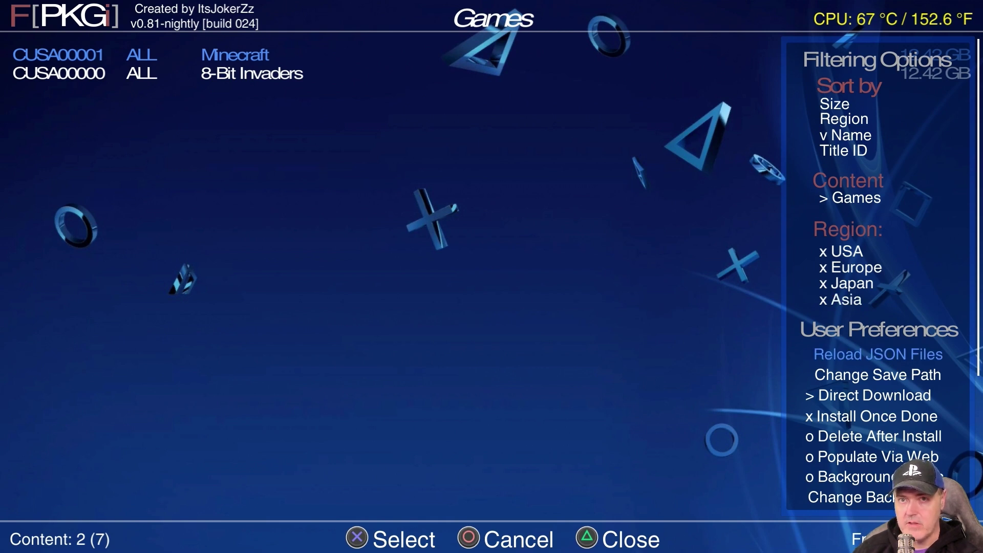
key("Tab")
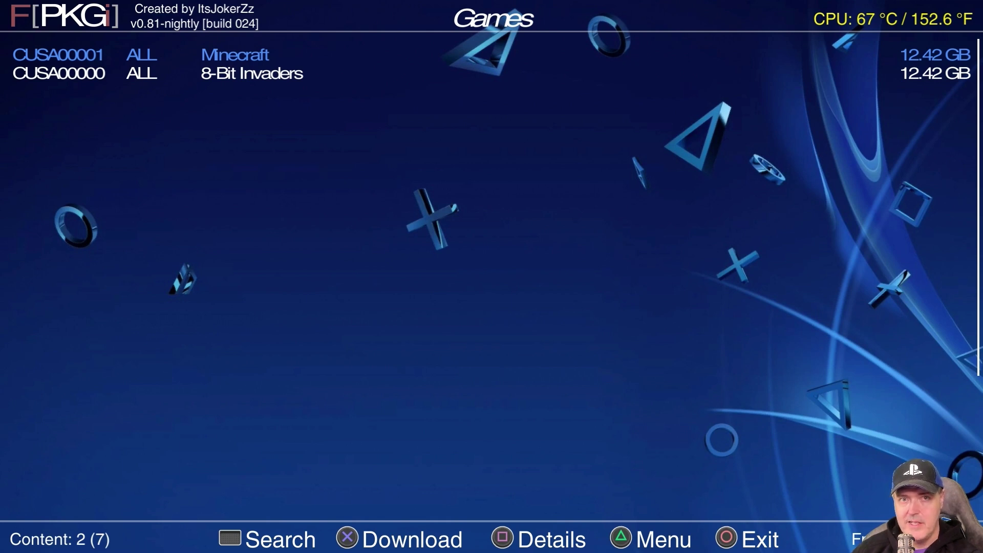
key("Right")
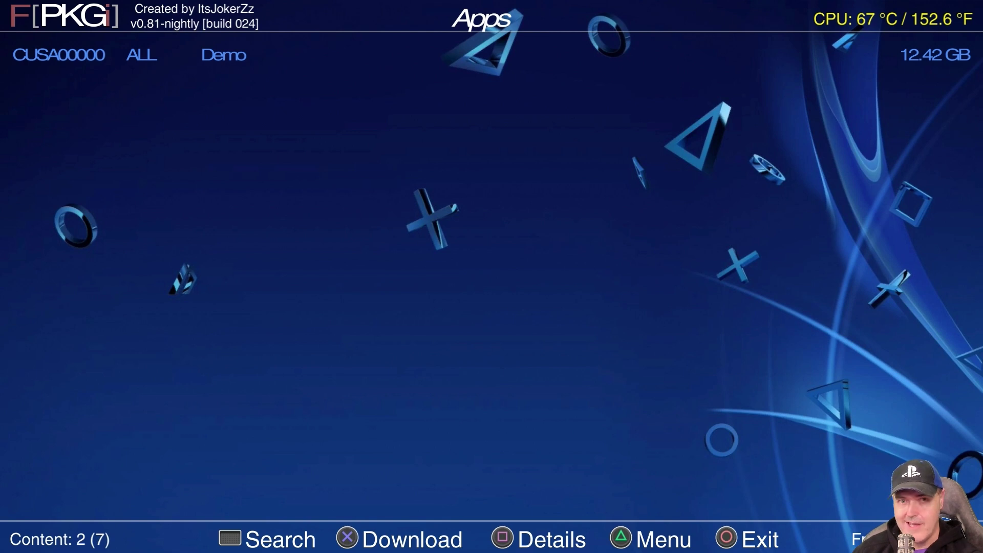
key("Left")
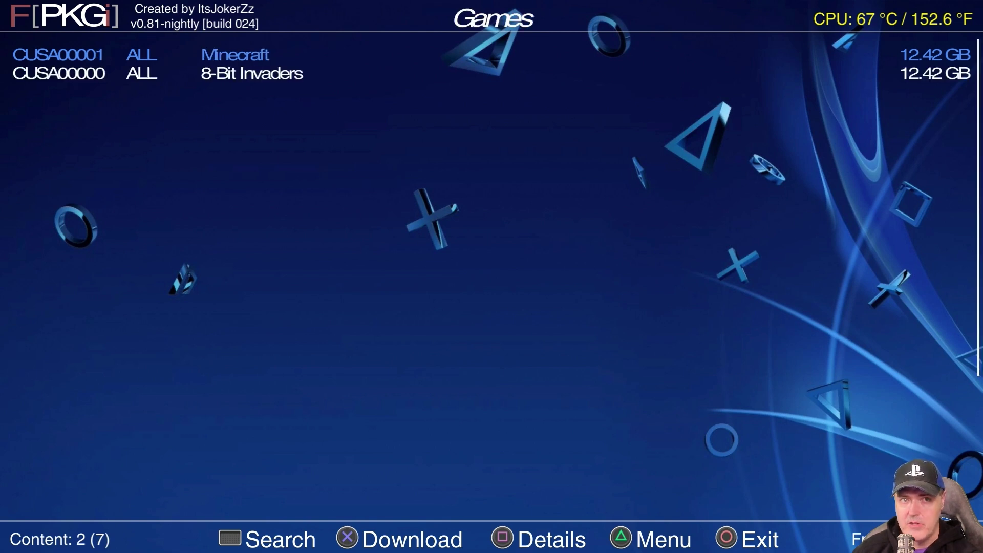
key("Right")
key("Right")
key("Right")
key("Right")
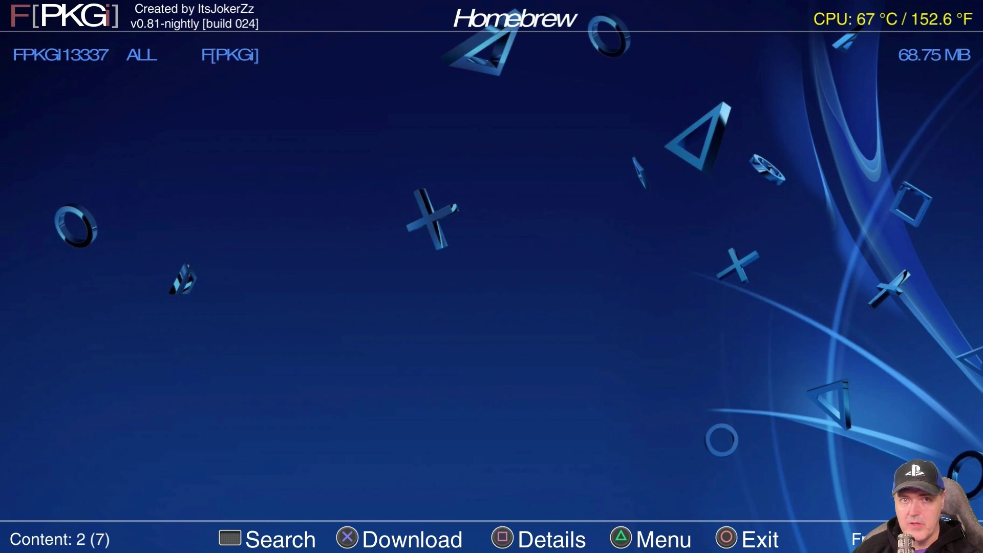
key("Right")
key("Right")
key("Right")
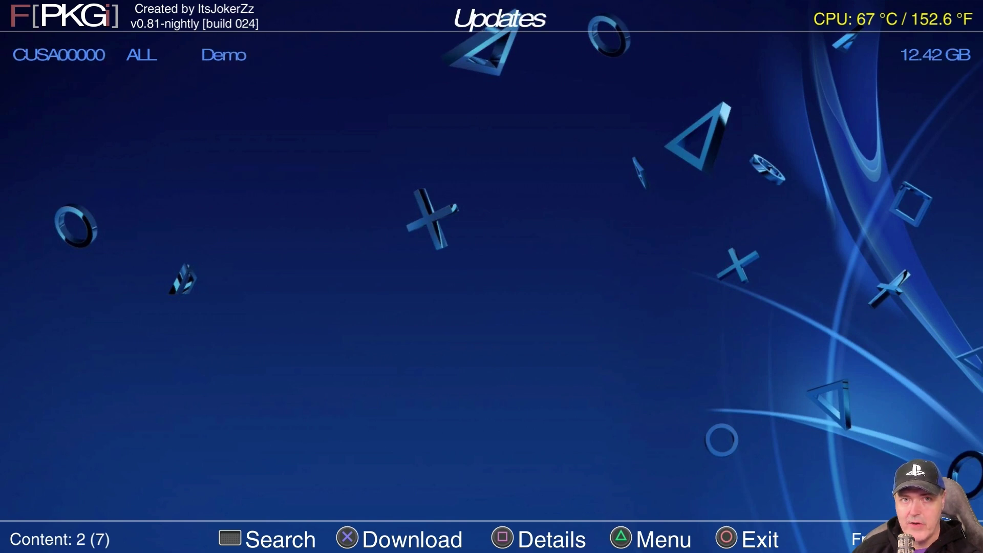
key("Left")
key("Left")
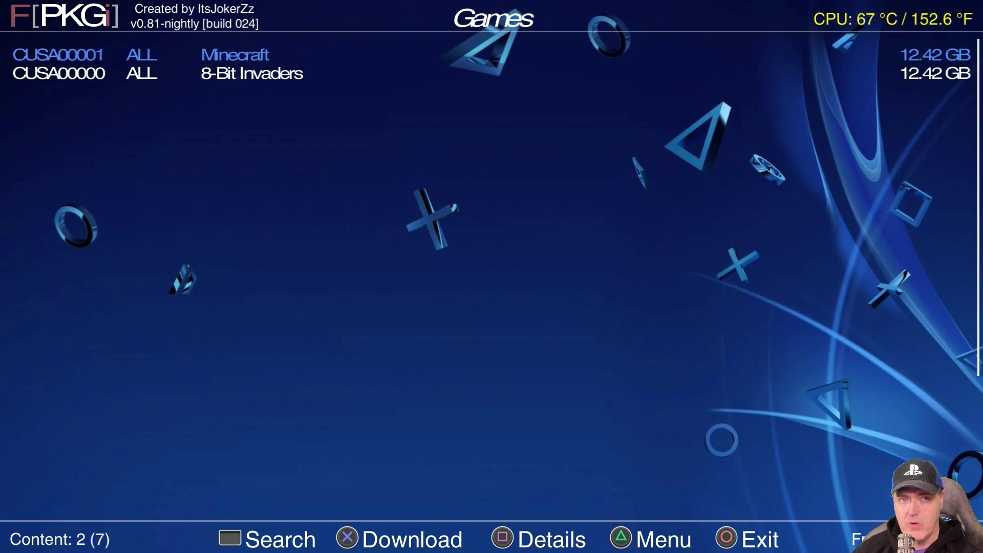
key("Down")
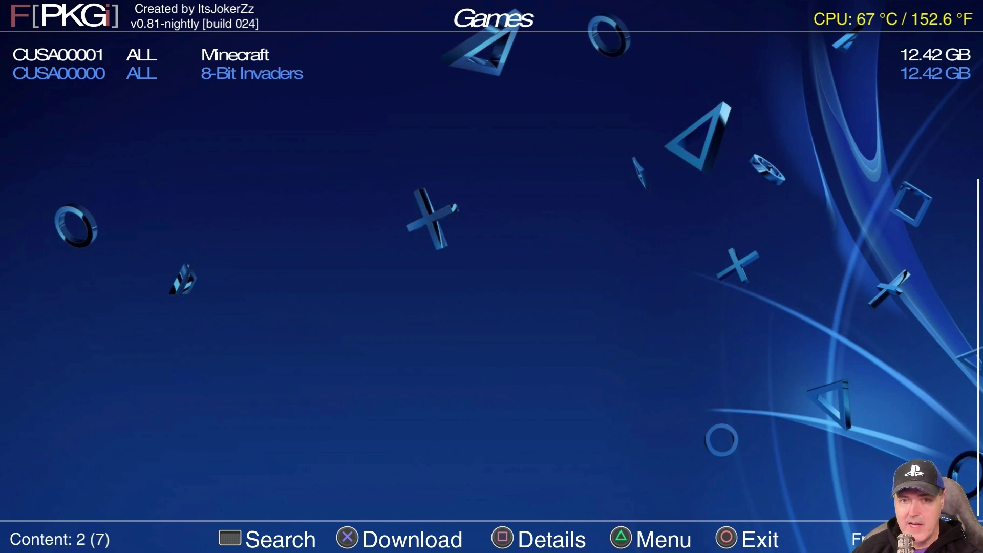
View and close the 8-Bit Invaders Details, then start downloading Minecraft
key("s")
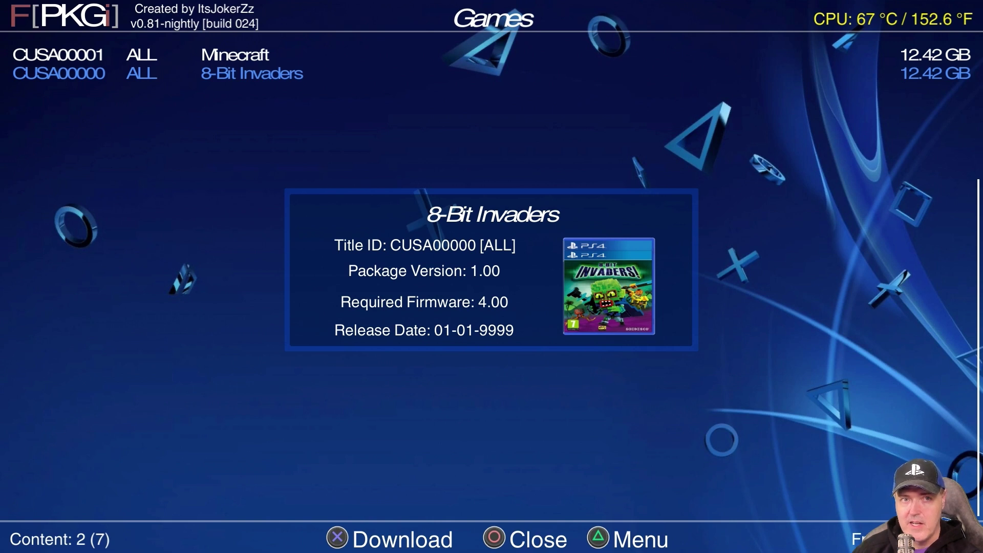
key("Escape")
key("Up")
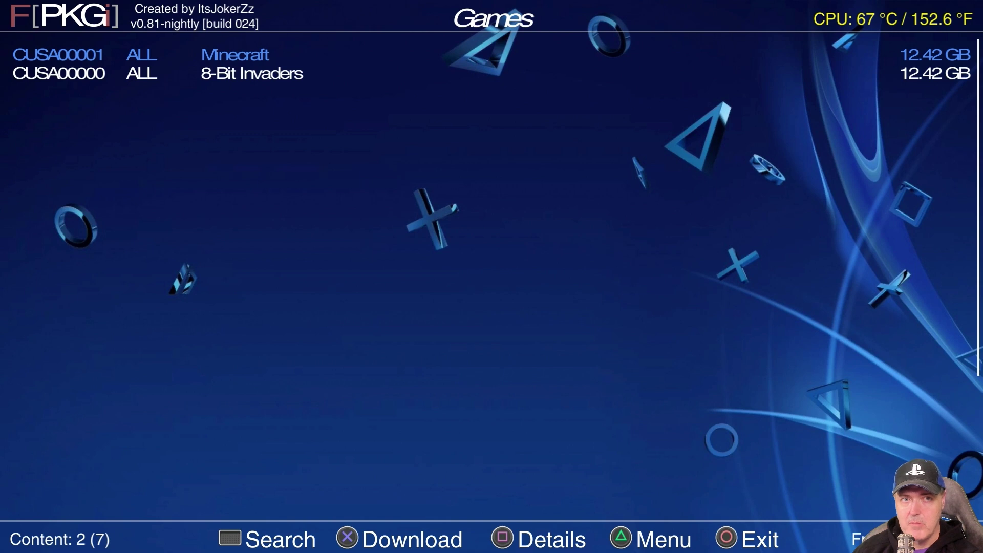
key("Return")
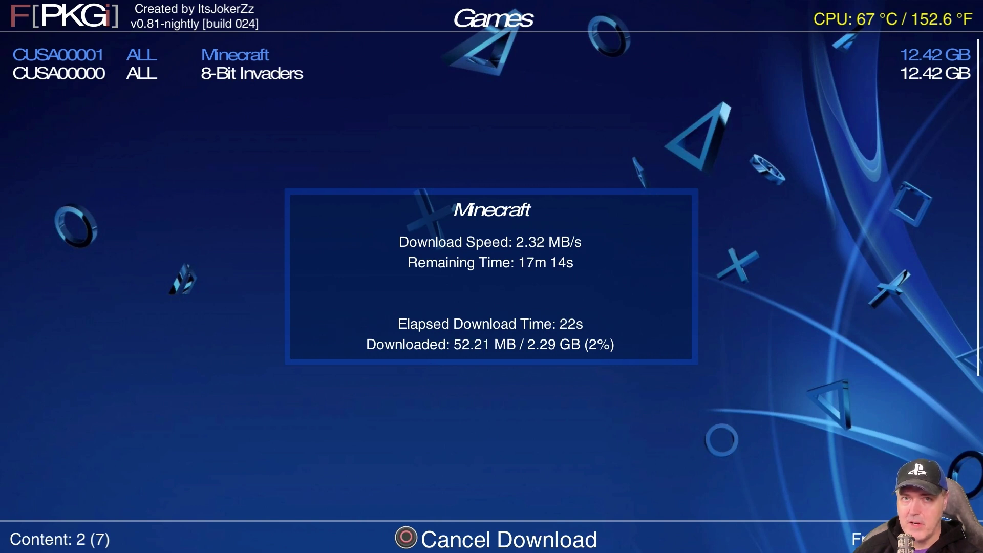
Dismiss the download dialog, move right to the Minecraft tile and launch it, closing F[PKGi]
key("Escape")
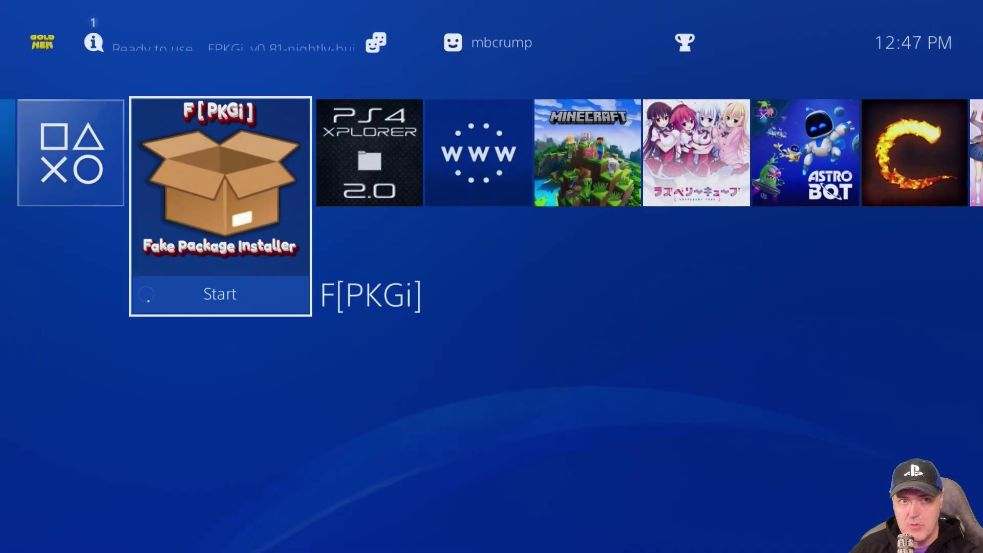
key("Right")
key("Right")
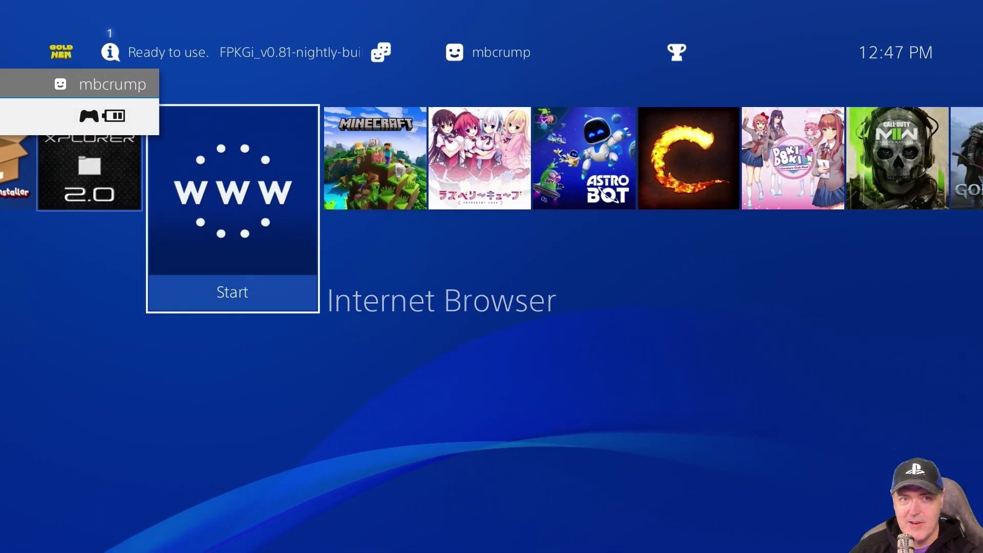
key("Right")
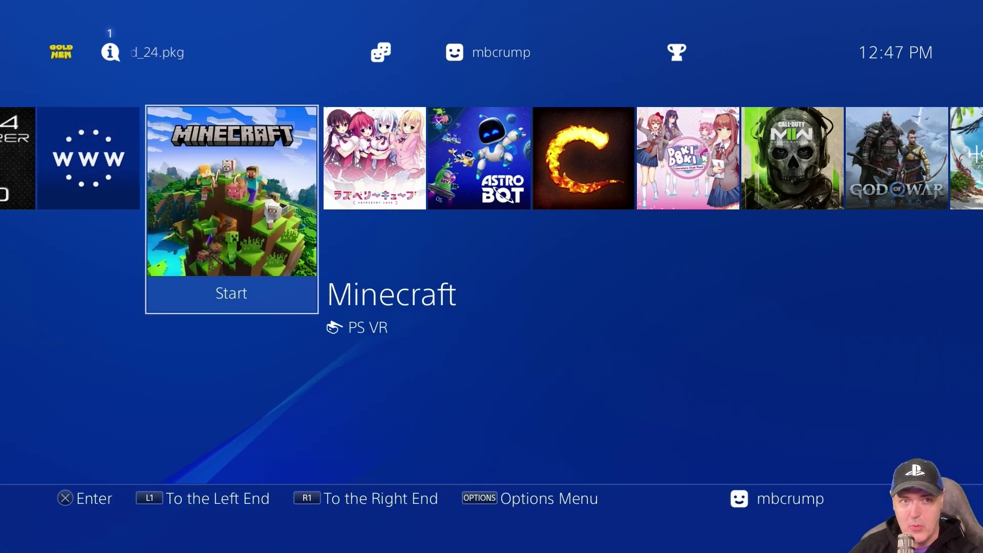
key("Return")
key("Return")
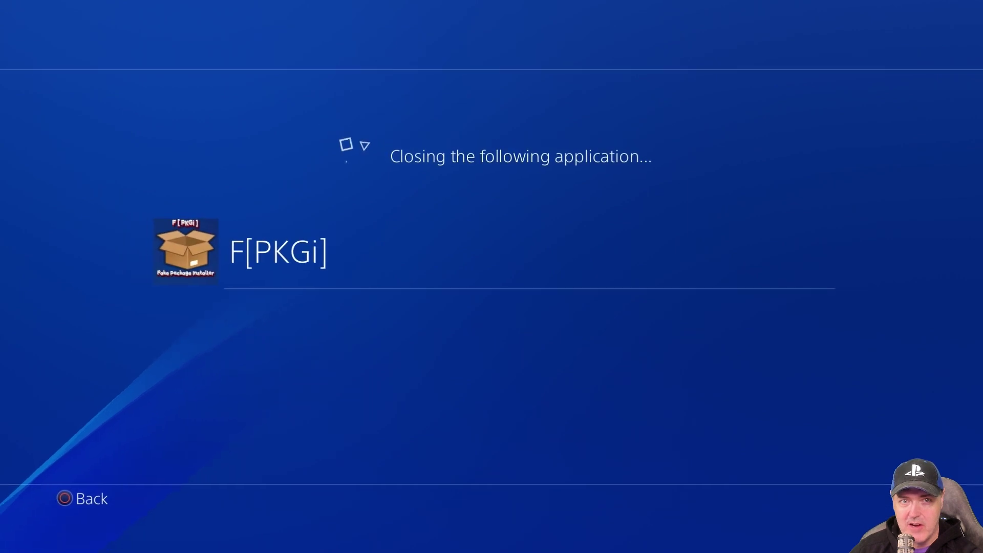